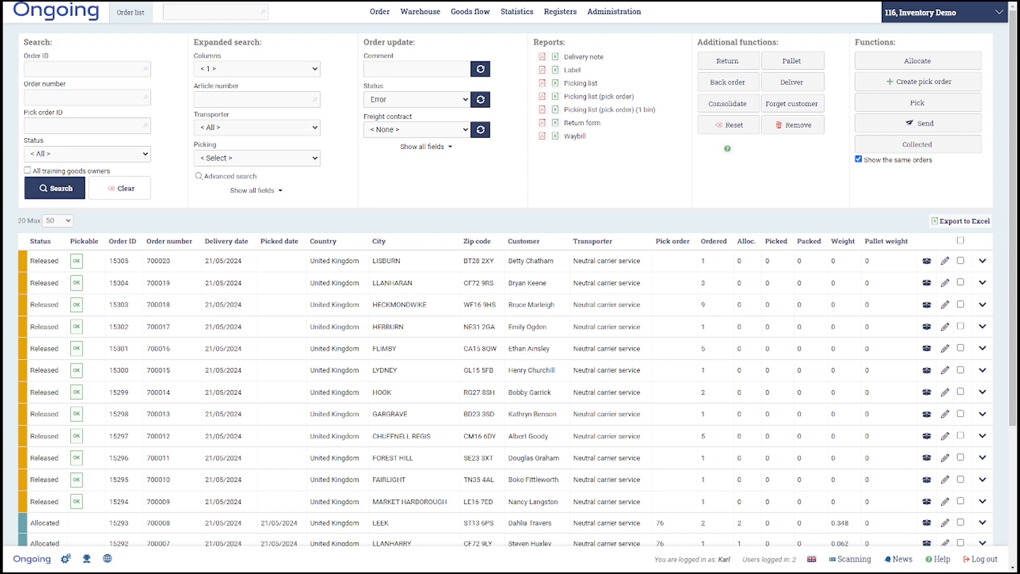
Open the warehouse inventory tasks and start creating a new inventory
left_click(427, 15)
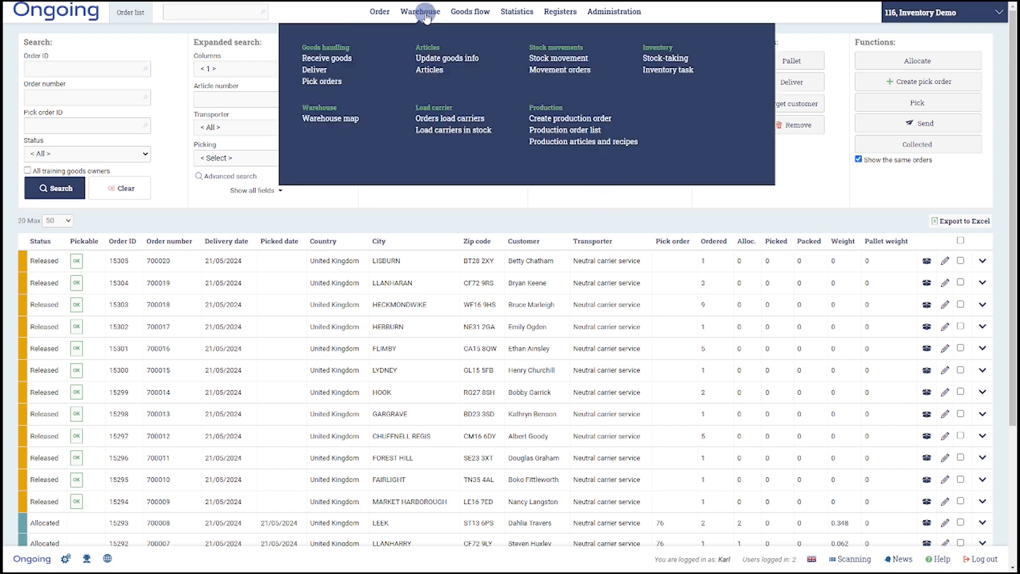
left_click(671, 70)
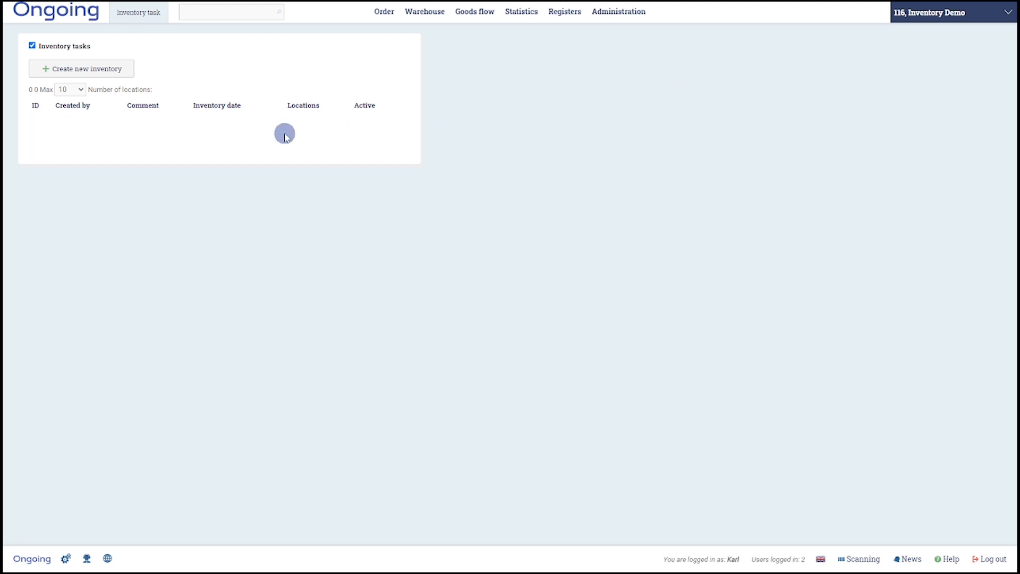
left_click(89, 69)
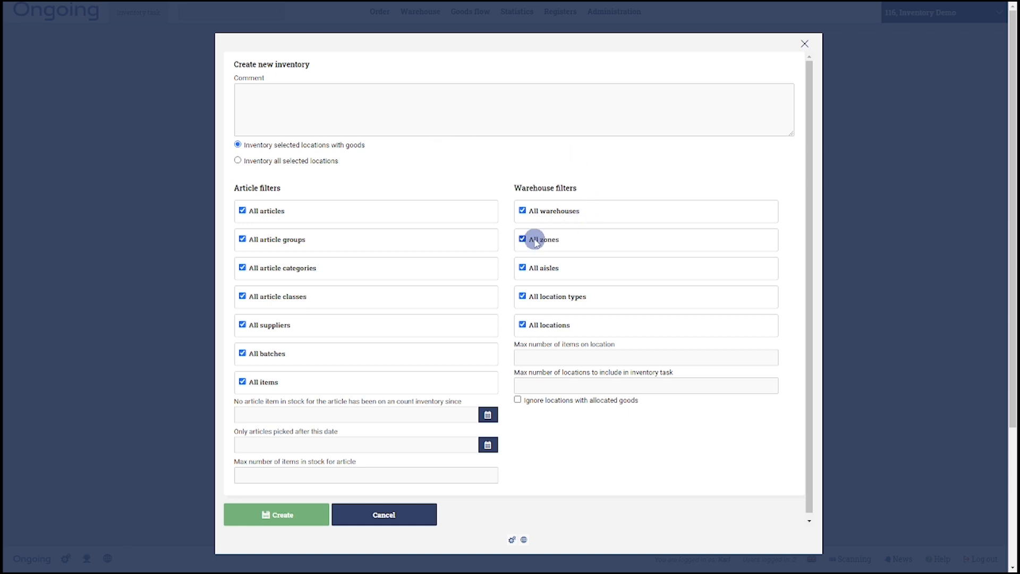
Limit the new inventory to aisle HA, keeping the other filters at all, and create it
left_click(532, 269)
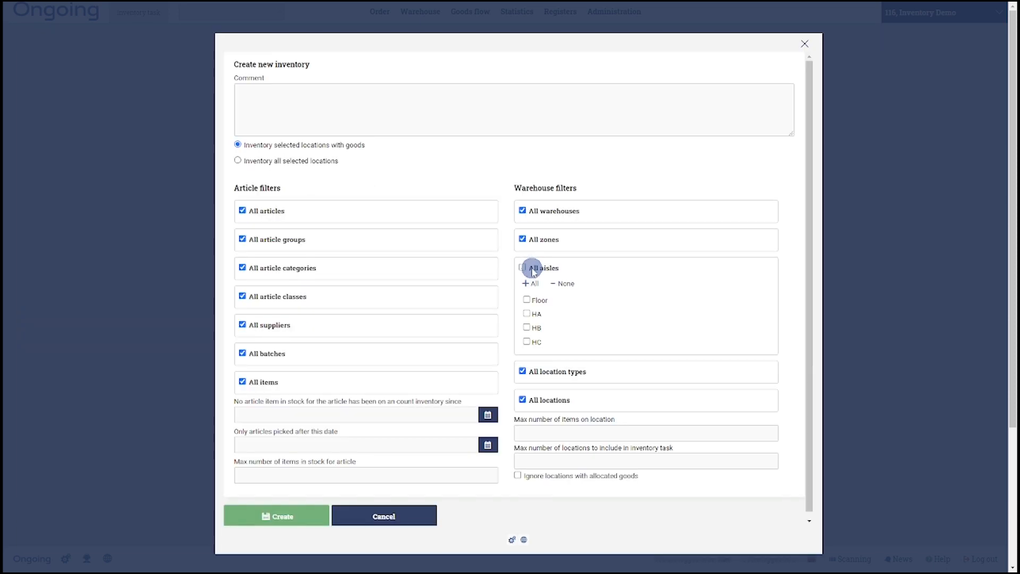
left_click(527, 314)
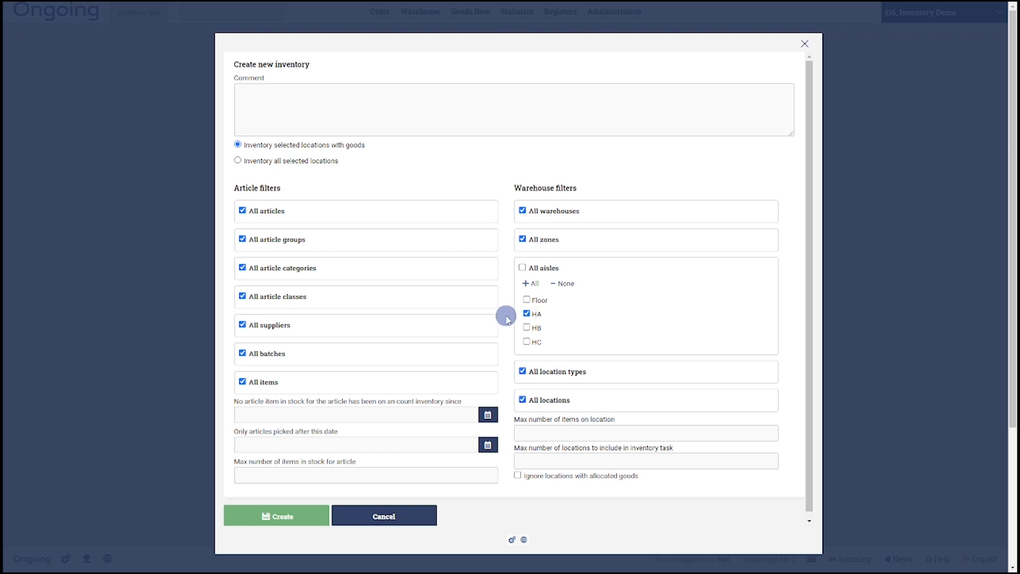
scroll(489, 310, "down", 1)
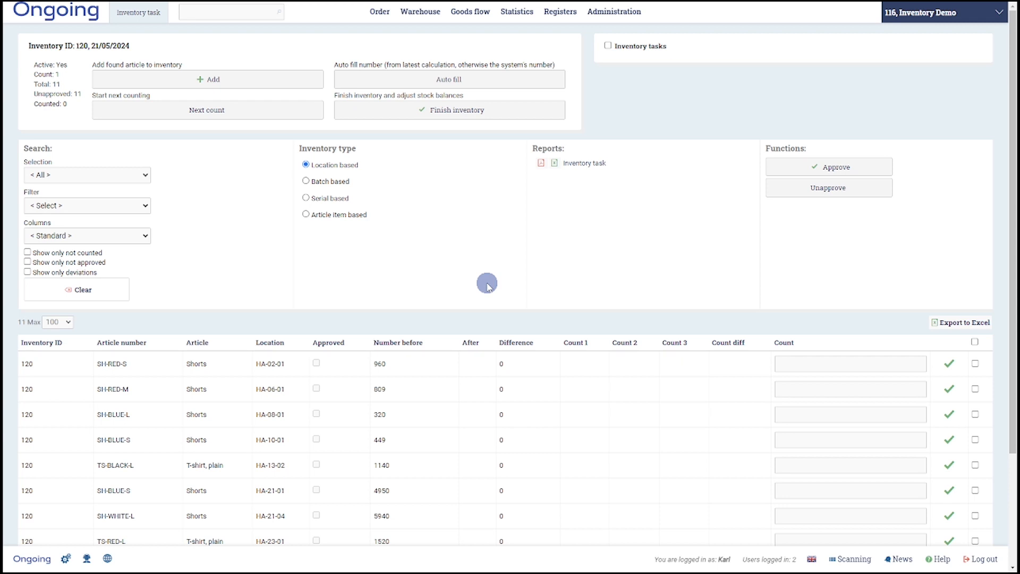
Record a first count of 960 for article SH-RED-S at location HA-02-01
scroll(543, 265, "down", 1)
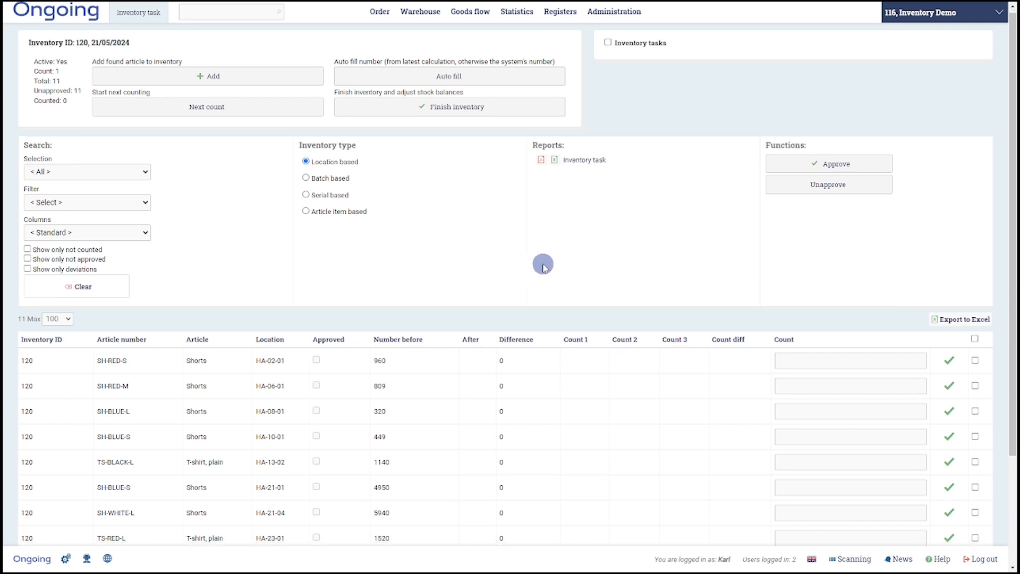
scroll(544, 266, "down", 1)
scroll(543, 265, "down", 1)
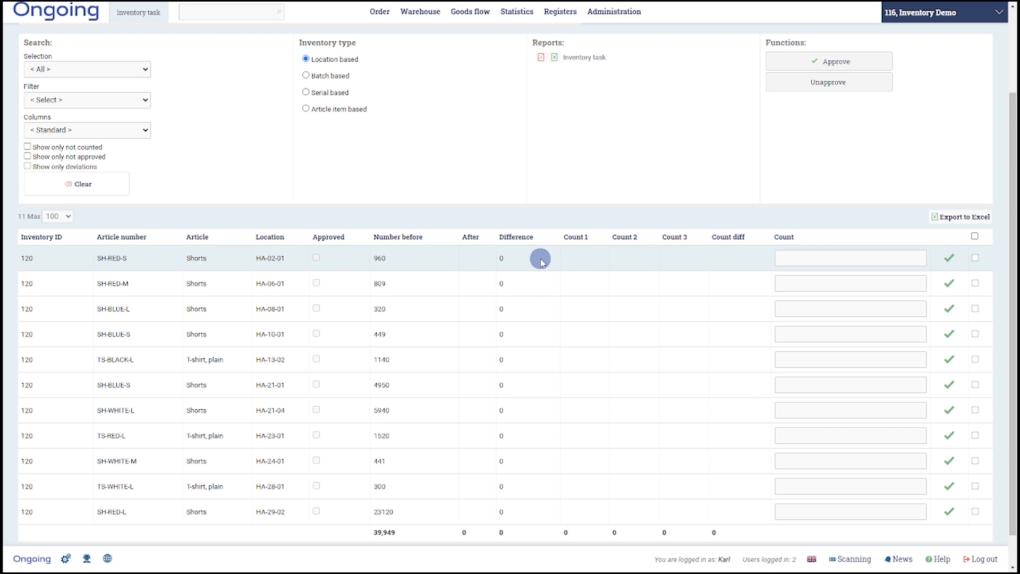
left_click(825, 258)
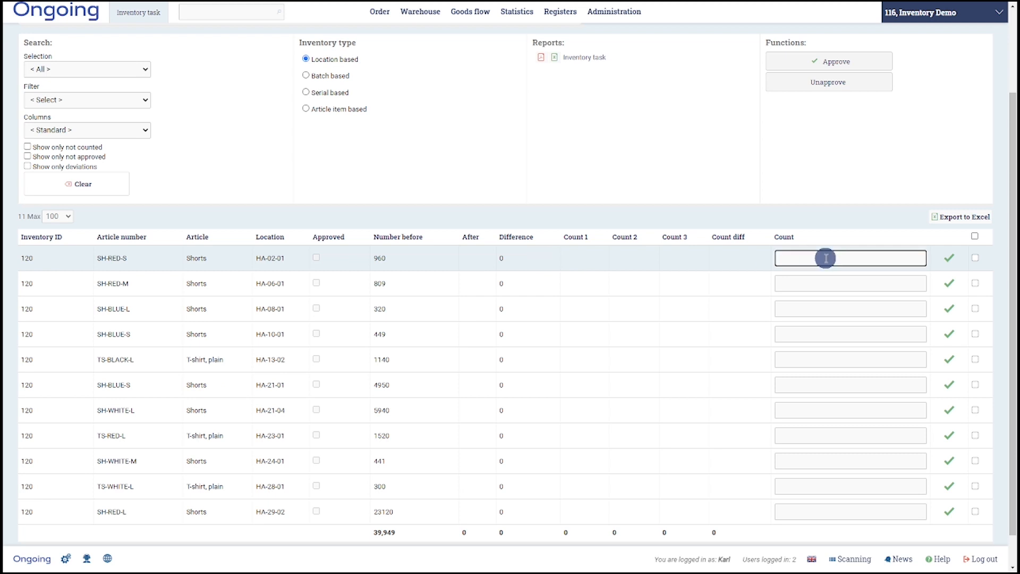
type("960")
key("Return")
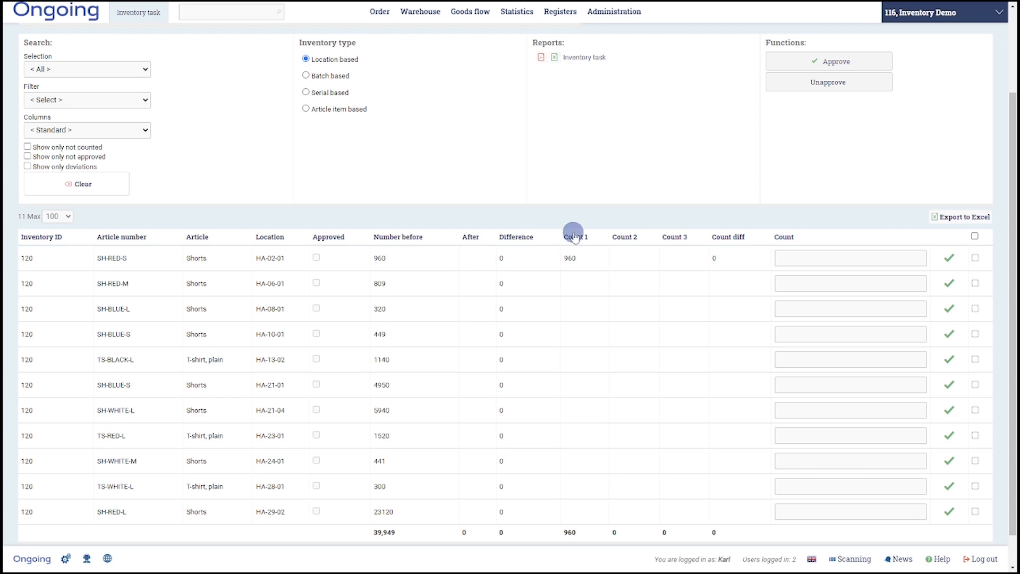
left_click_drag(564, 258, 590, 257)
left_click(590, 257)
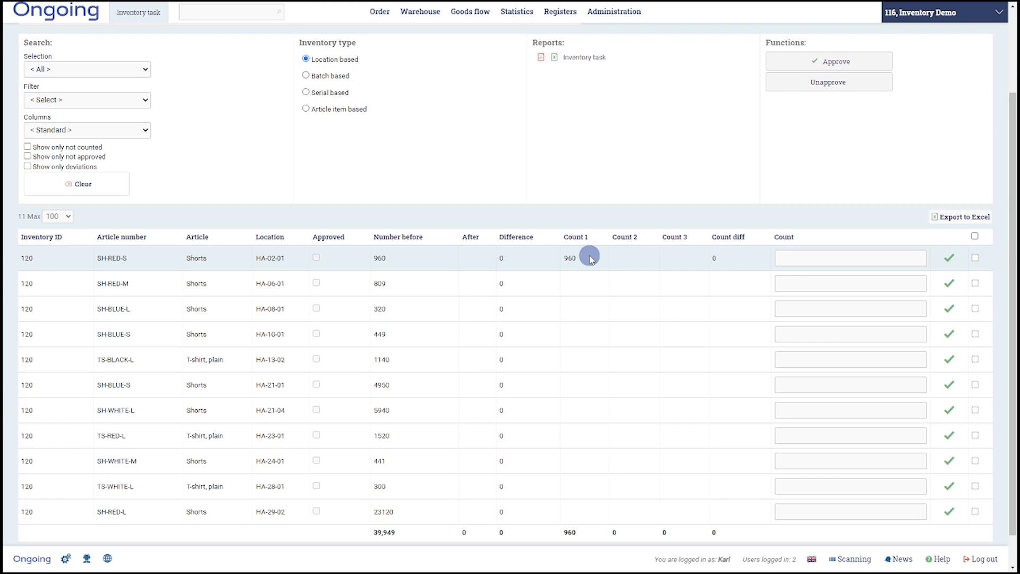
Record a first count of 810 for SH-RED-M at HA-06-01 and compare it with the previous number and count difference
left_click(804, 284)
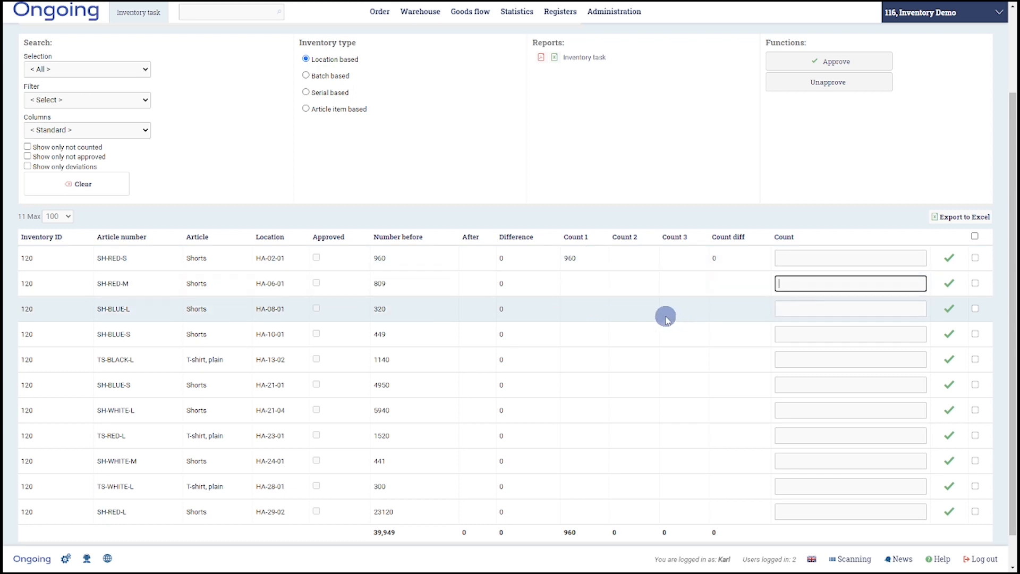
type("810")
key("Return")
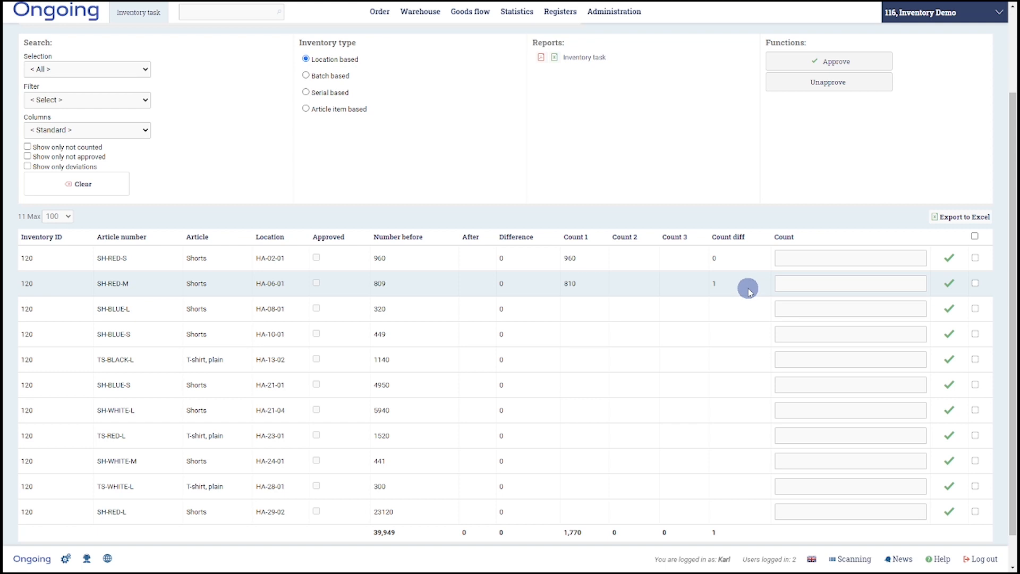
double_click(380, 284)
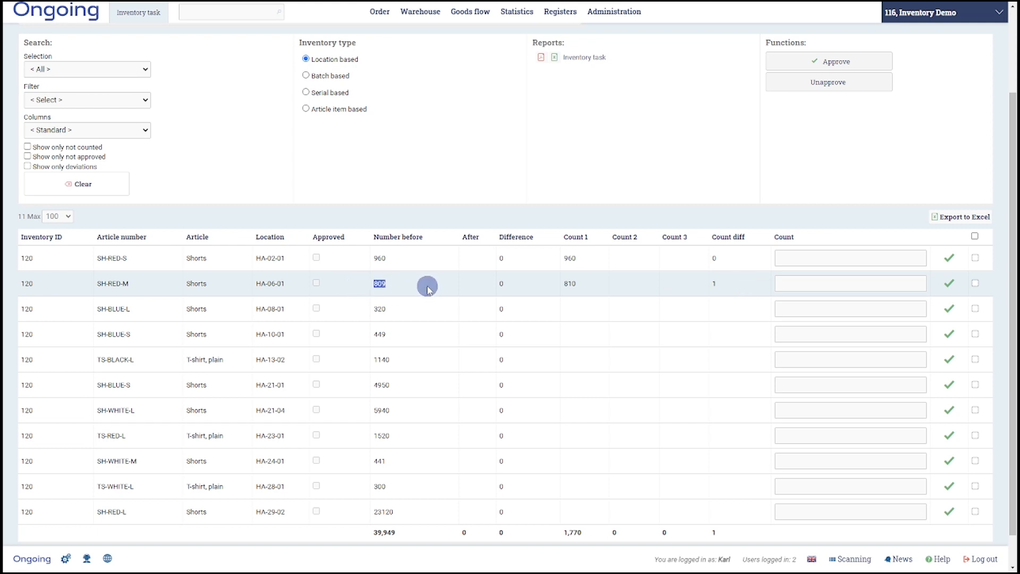
left_click(569, 283)
double_click(569, 283)
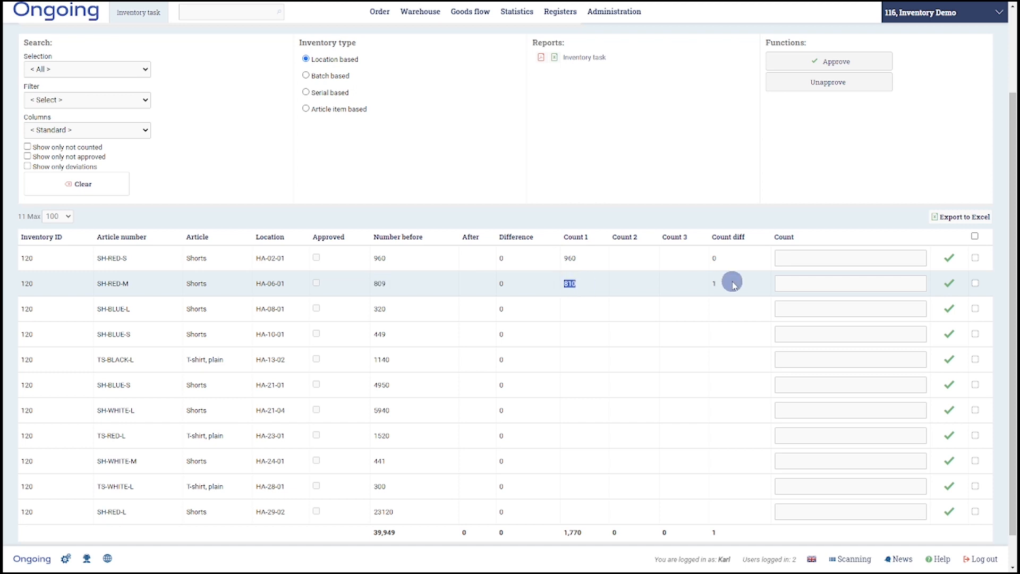
double_click(716, 284)
Record first counts of 320 for SH-BLUE-L, 450 for SH-BLUE-S at HA-10-01 and 1150 for TS-BLACK-L
left_click(789, 307)
type("320")
left_click(792, 334)
type("450")
key("Return")
left_click(791, 357)
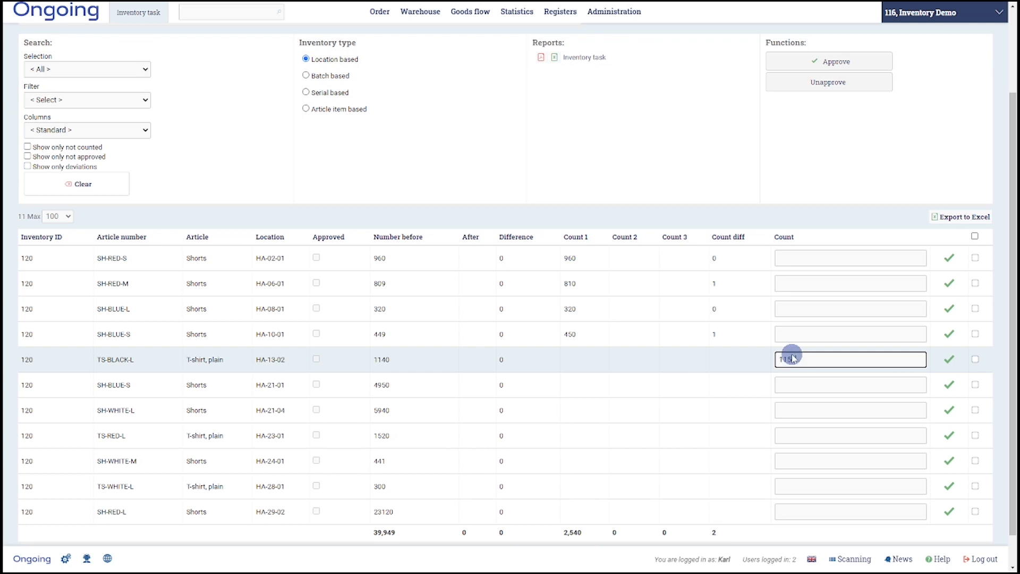
type("1150")
key("Return")
Record first counts of 4950 for SH-BLUE-S at HA-21-01, 5940 for SH-WHITE-L and 1520 for TS-RED-L
left_click(795, 386)
type("4950")
key("Return")
left_click(797, 407)
type("5940")
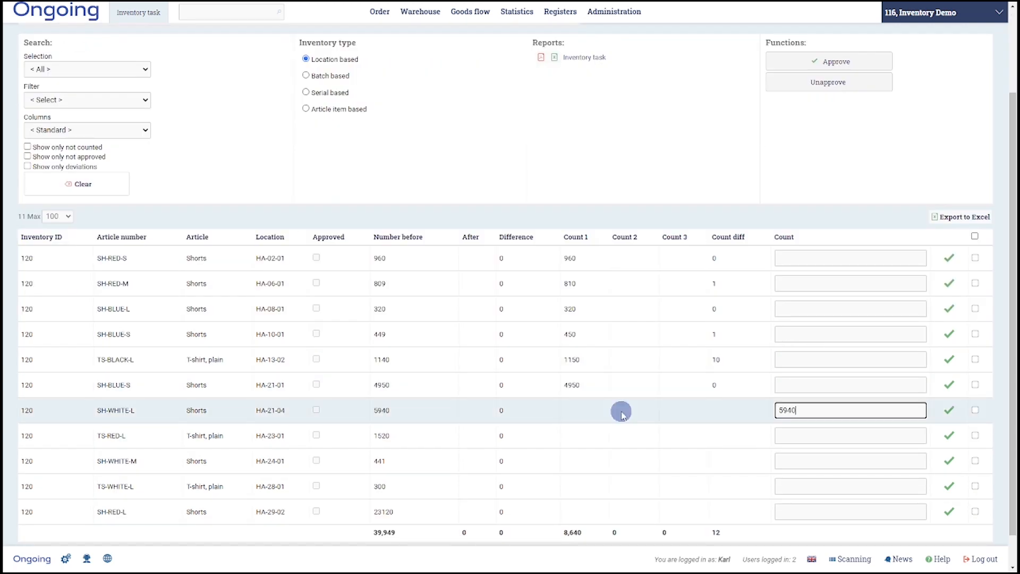
key("Return")
left_click(790, 435)
type("1520")
key("Return")
Record first counts of 441 for SH-WHITE-M, 300 for TS-WHITE-L and 23120 for SH-RED-L
left_click(790, 461)
type("441")
key("Return")
left_click(791, 486)
type("300")
key("Return")
type("23120")
key("Return")
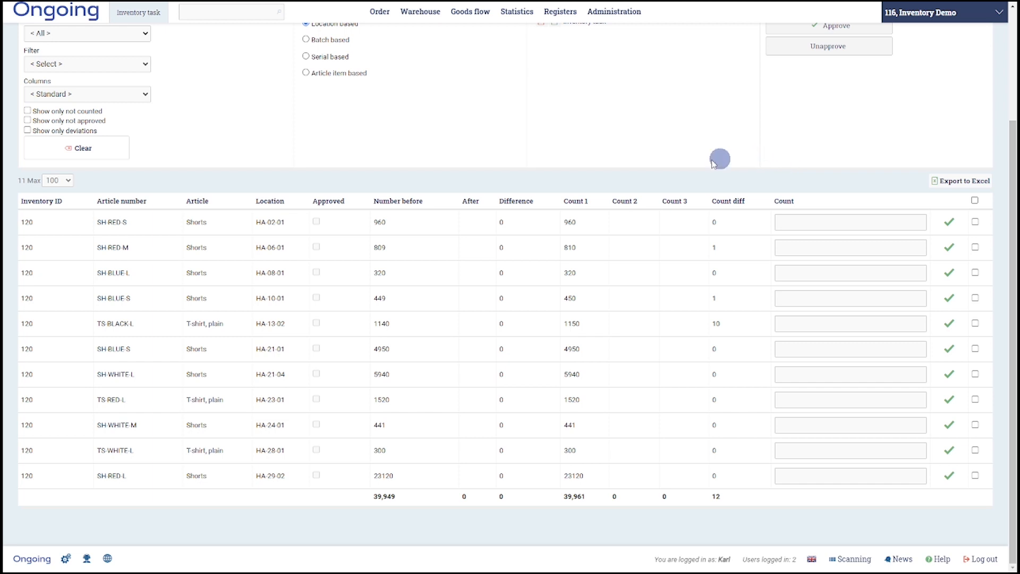
Close the first count and start the second counting round
scroll(595, 158, "up", 3)
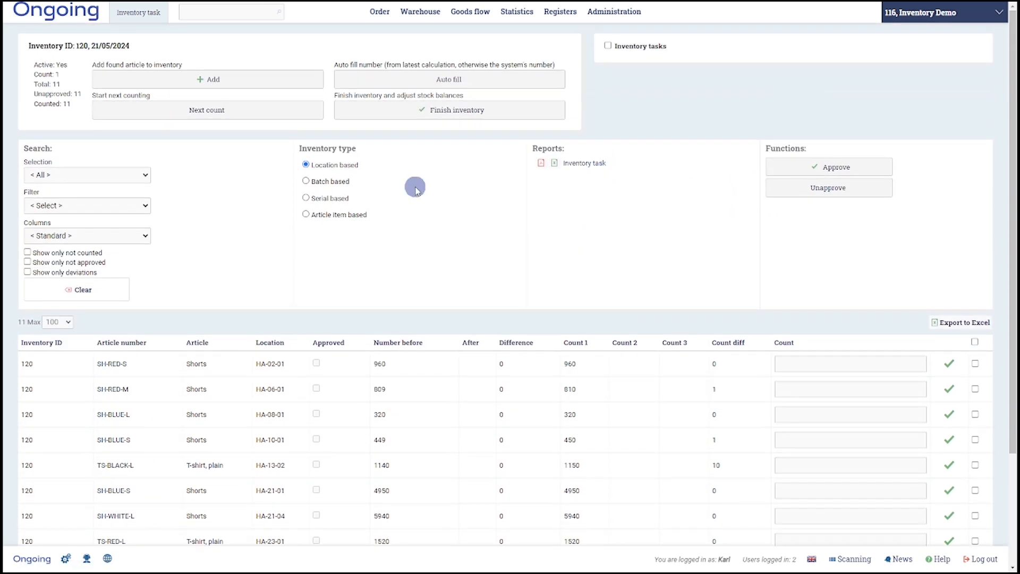
left_click(216, 110)
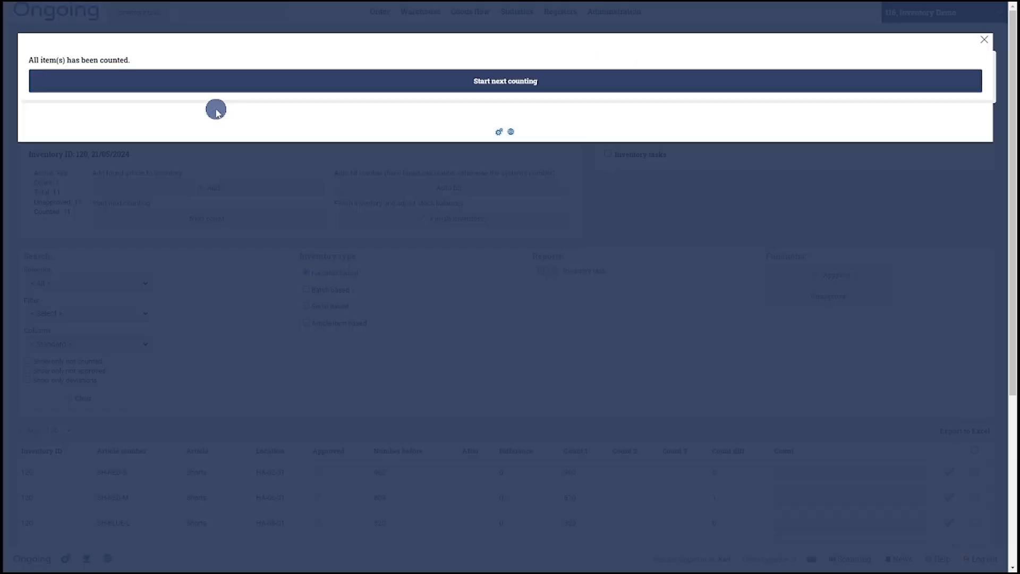
left_click(502, 89)
Filter the inventory rows by approval to list only the unapproved ones
scroll(325, 191, "down", 4)
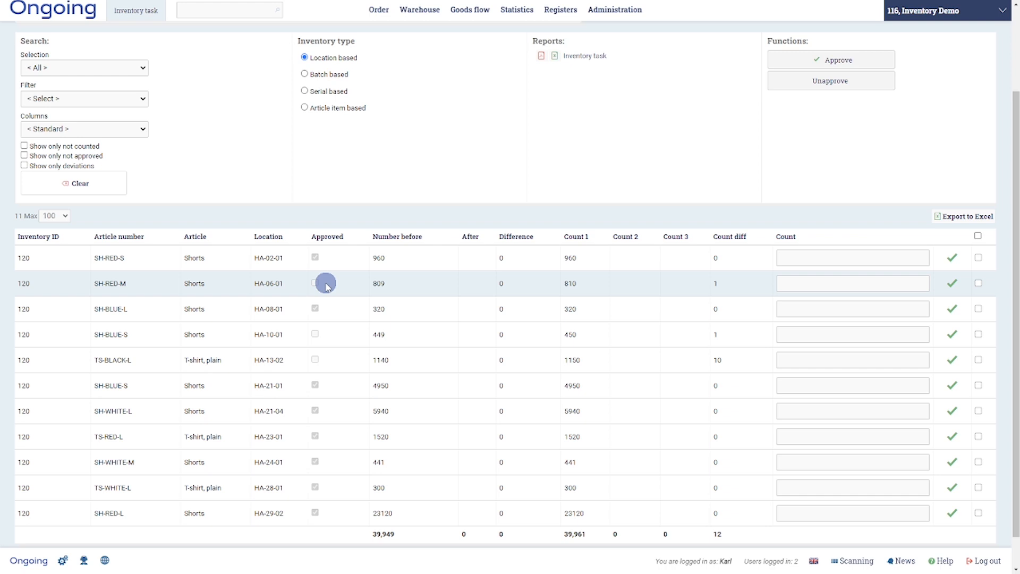
left_click(329, 241)
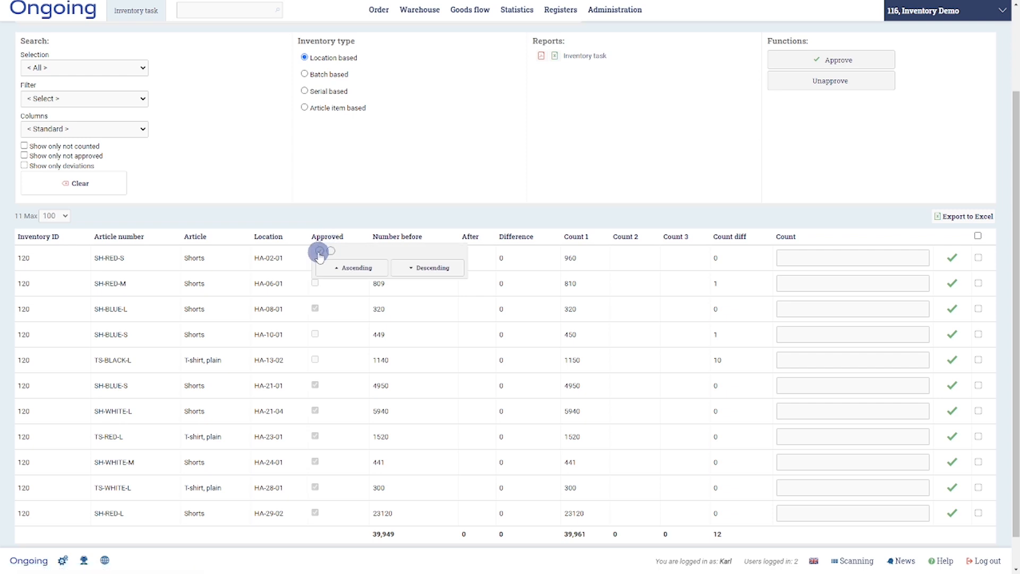
left_click(331, 252)
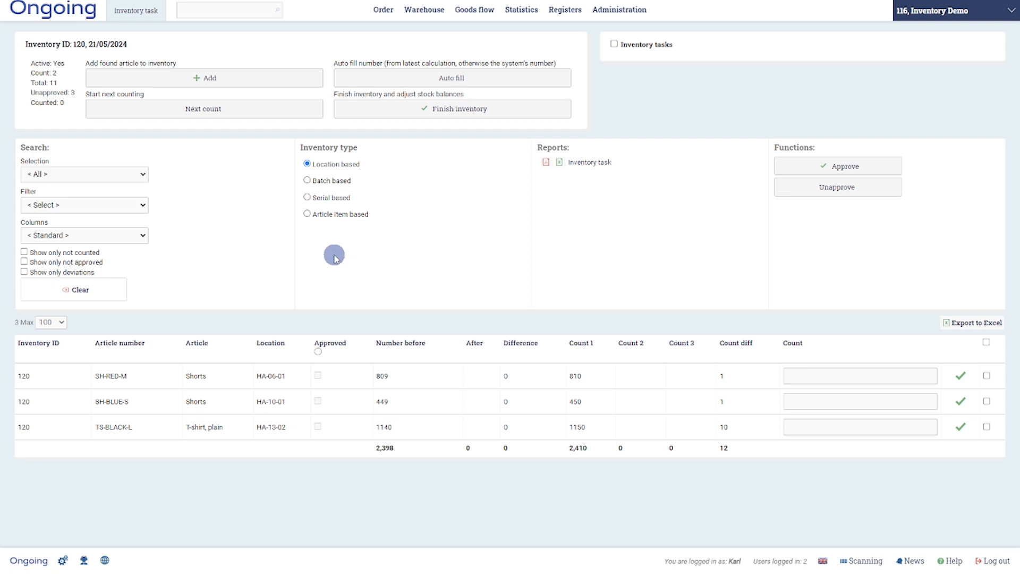
Record second counts of 810 for SH-RED-M, 450 for SH-BLUE-S and 1140 for TS-BLACK-L
left_click(823, 375)
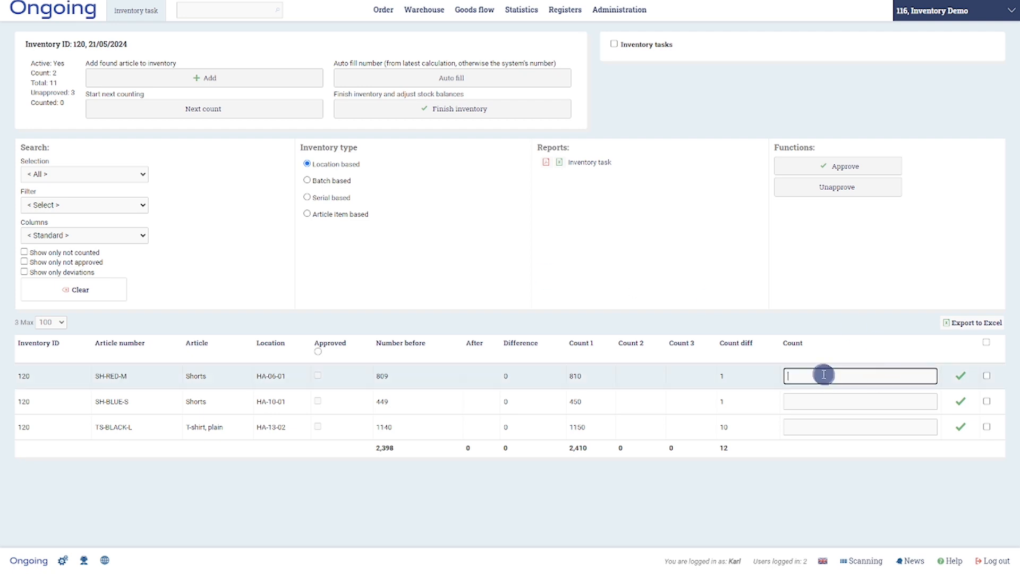
type("810")
key("Return")
left_click(810, 403)
type("450")
key("Return")
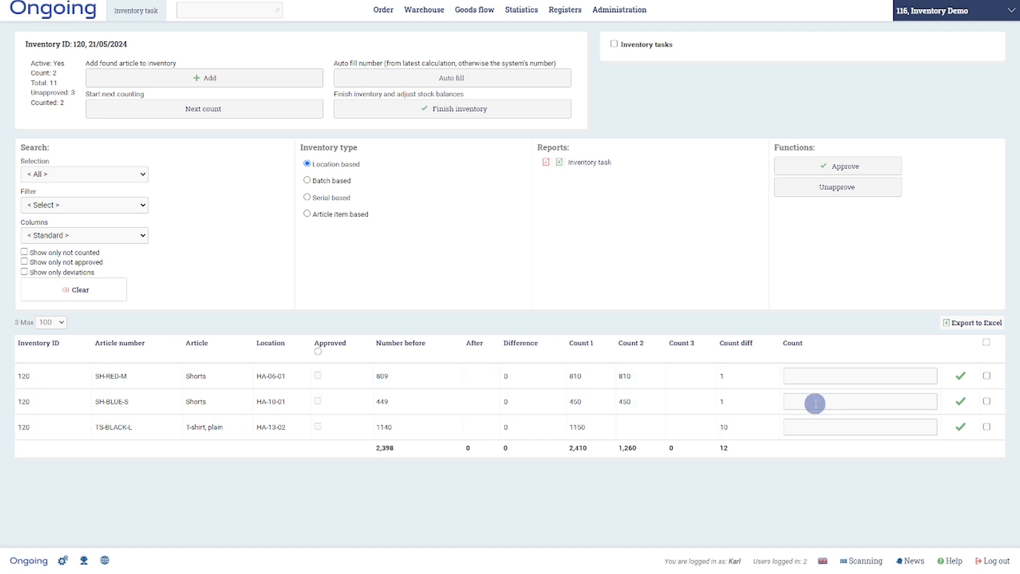
left_click(807, 427)
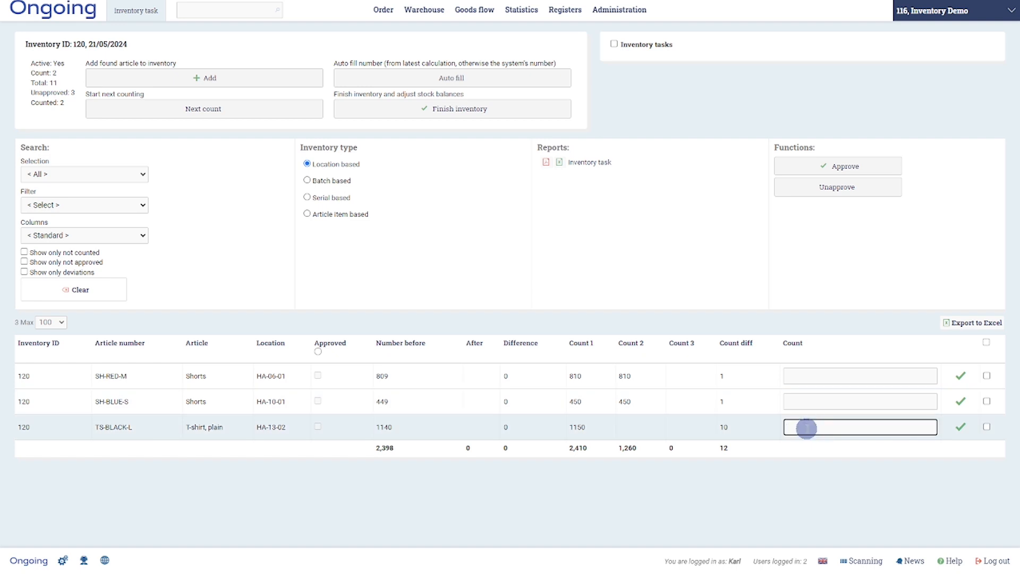
type("1140")
key("Return")
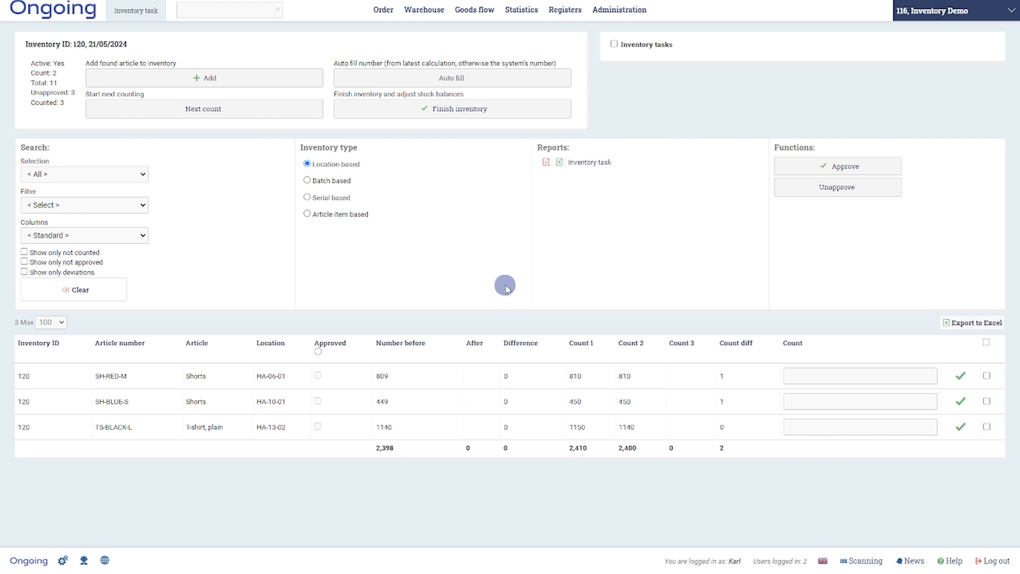
Start the third counting round and remove the approval filter to list all inventory rows
left_click(203, 109)
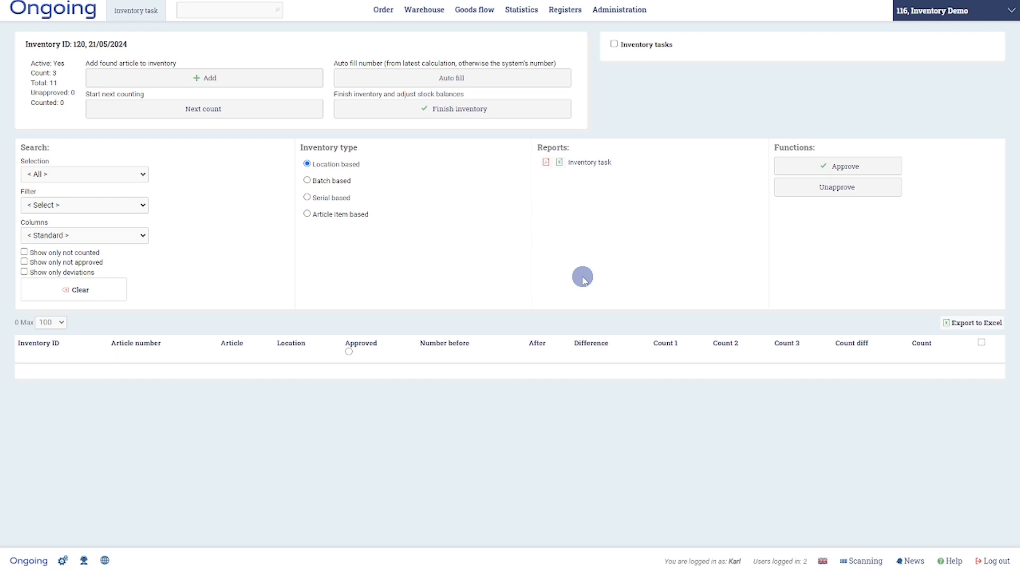
left_click(350, 354)
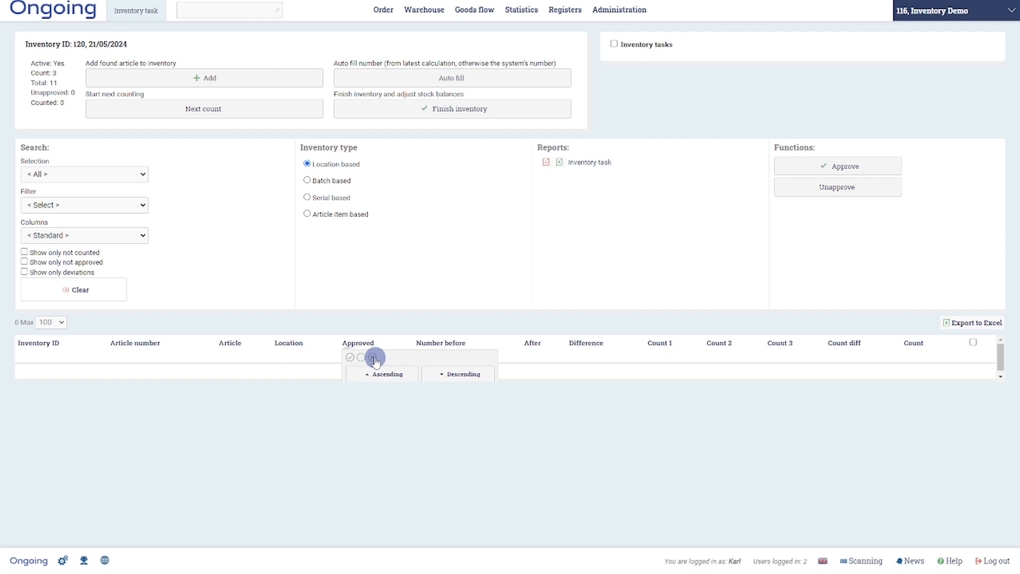
left_click(372, 359)
scroll(596, 302, "down", 2)
scroll(596, 302, "down", 1)
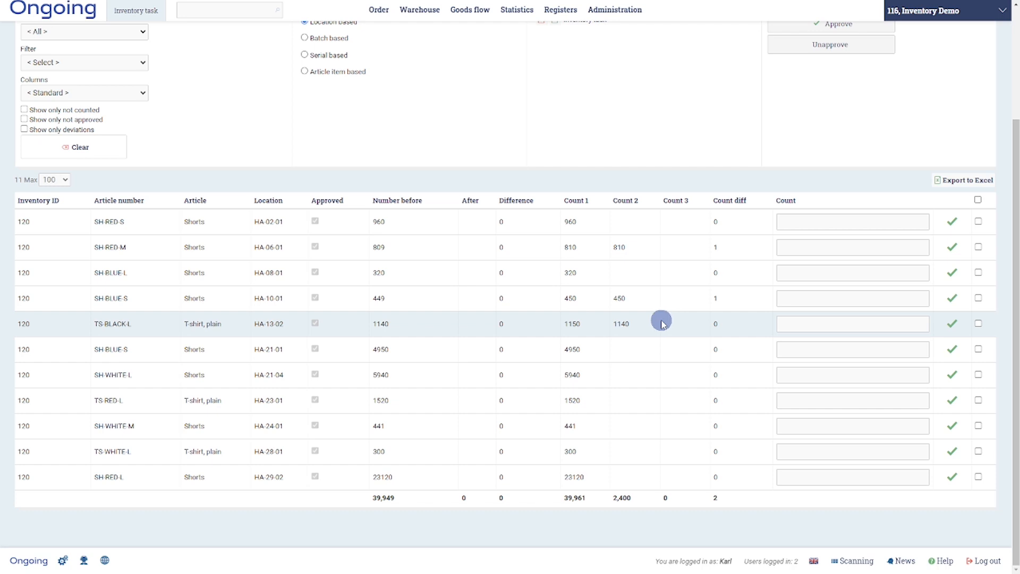
Compare the number before with the first and second counts for TS-BLACK-L at HA-13-02
double_click(378, 324)
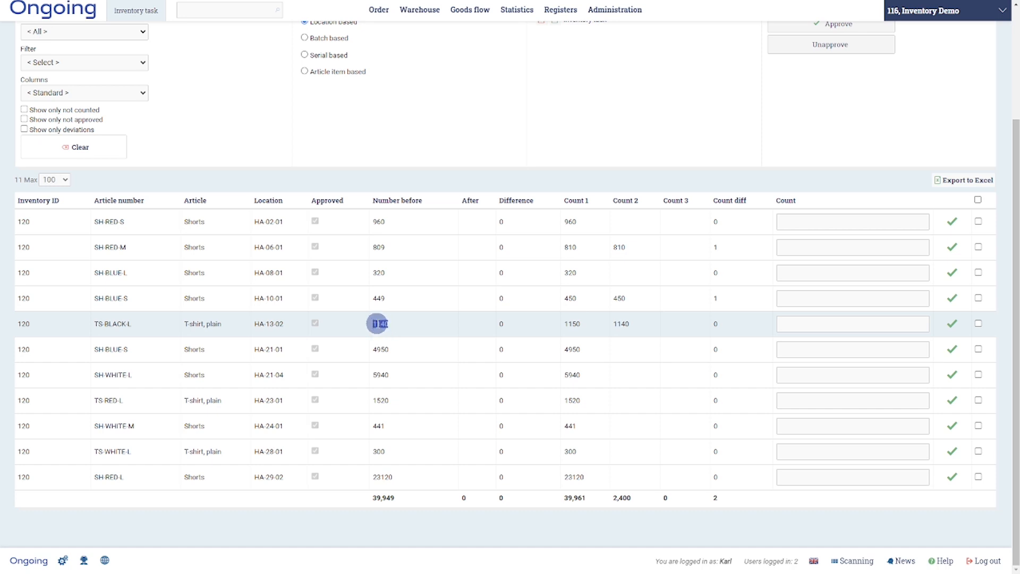
double_click(578, 327)
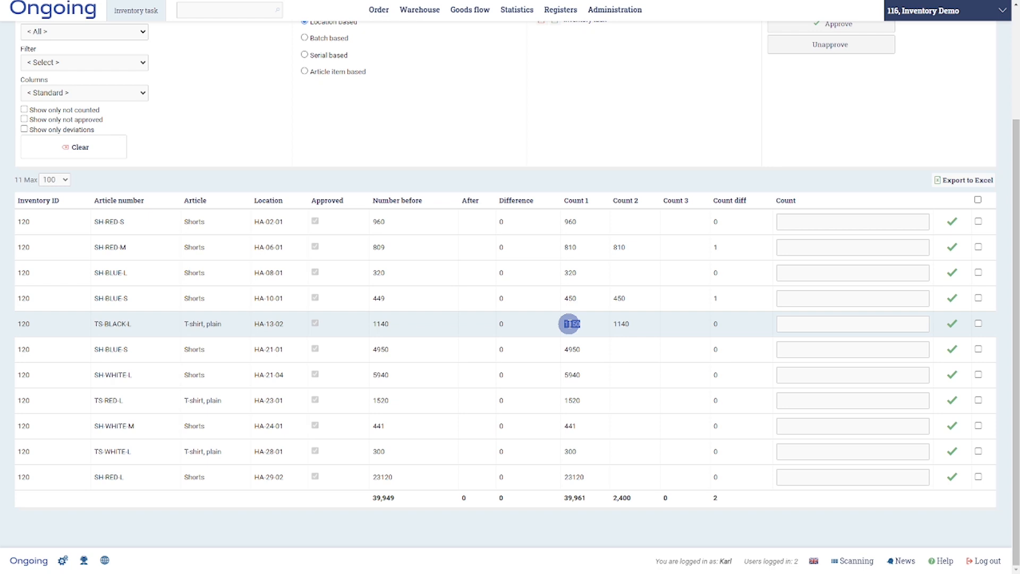
double_click(630, 324)
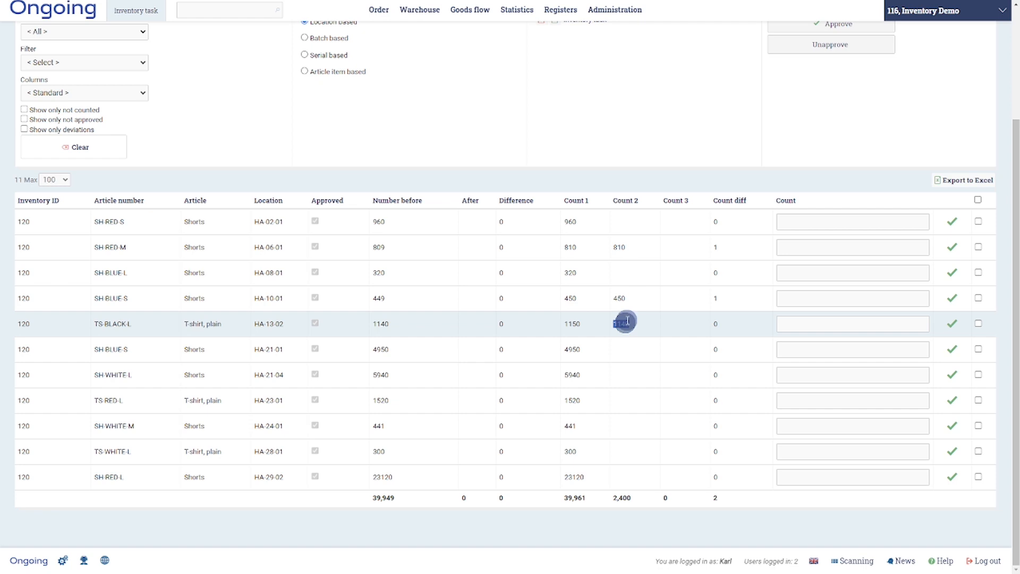
double_click(380, 324)
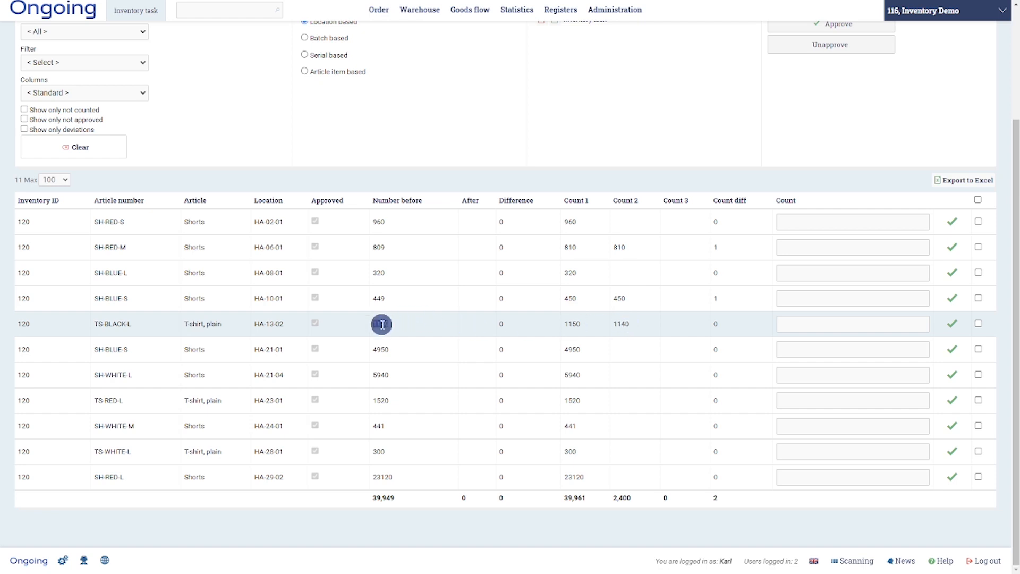
left_click(627, 326)
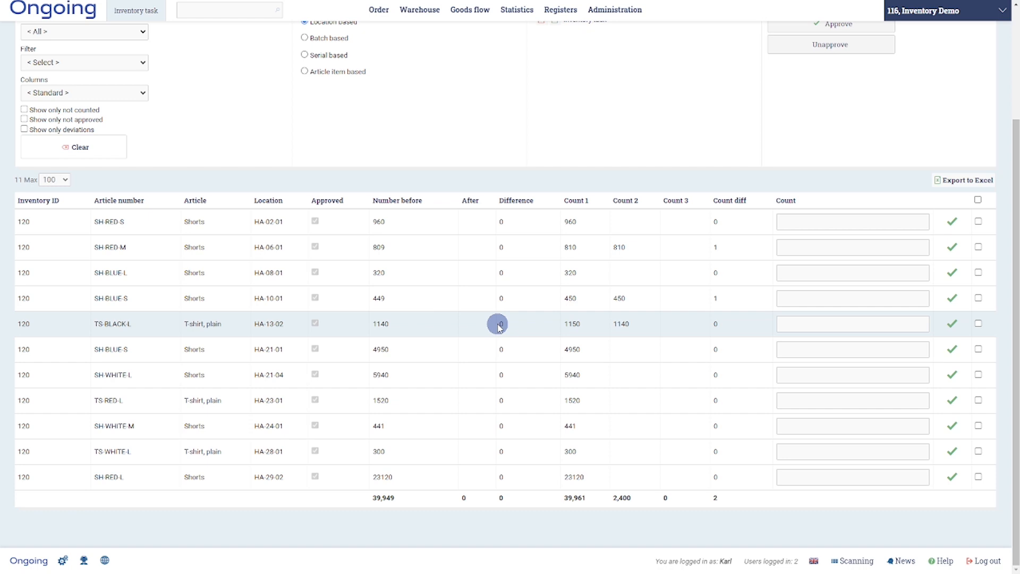
Finish the inventory with all rows approved so the stock balances are adjusted, and dismiss the completion message
scroll(502, 303, "up", 3)
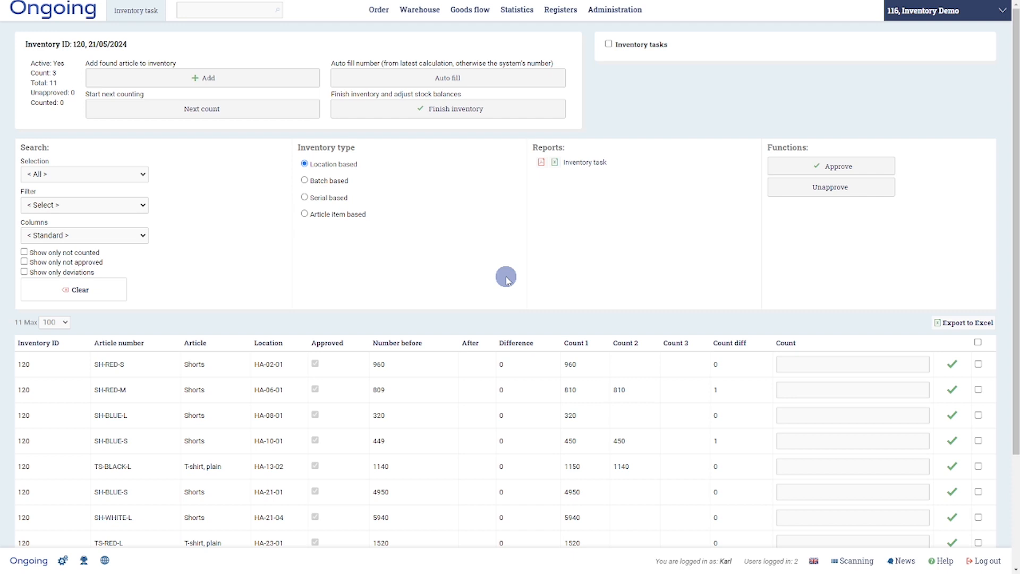
left_click(457, 110)
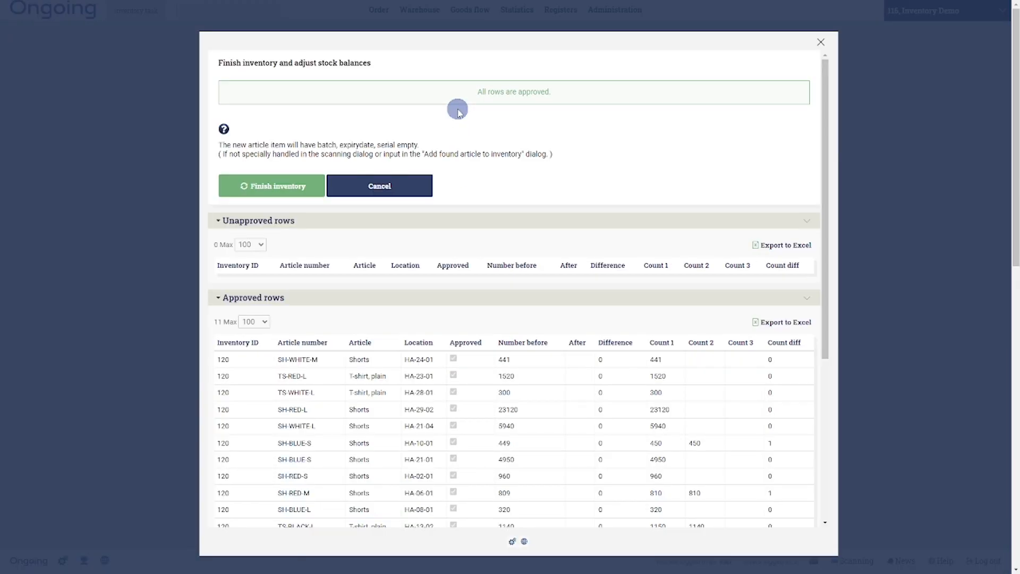
left_click(263, 189)
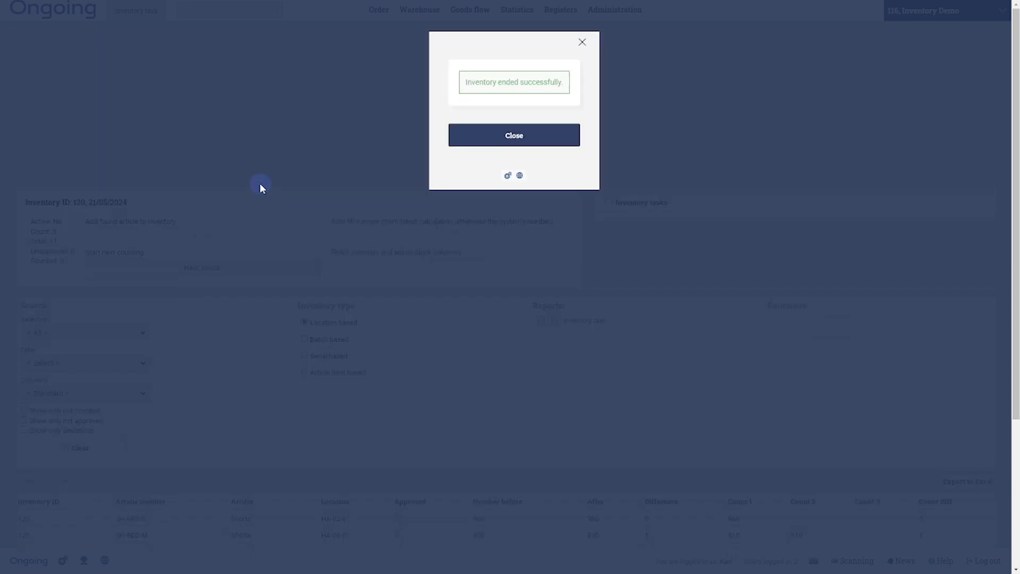
left_click(504, 137)
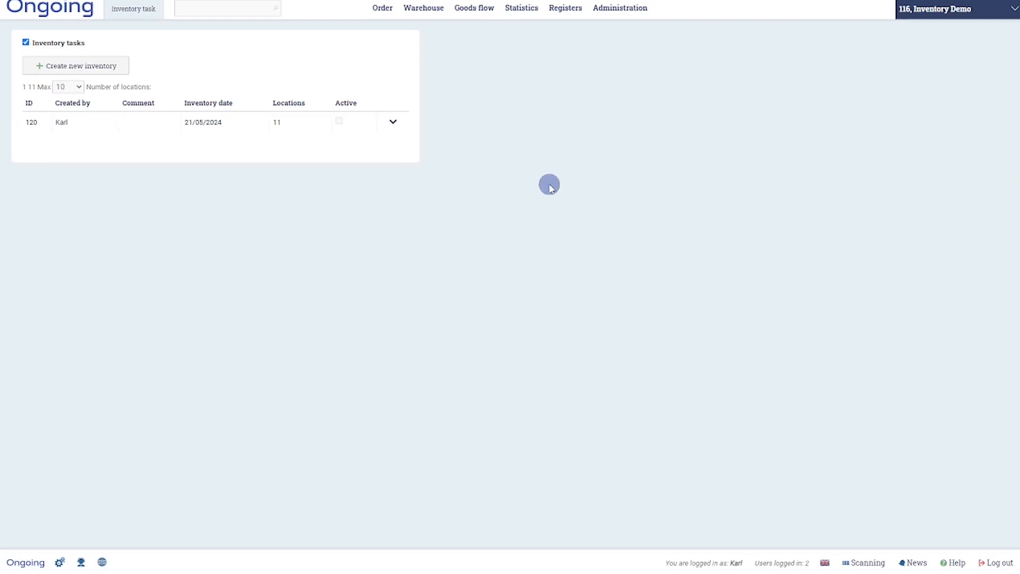
Open the inventory adjustments overview of the goods transactions to review the stock balance changes
mouse_move(477, 9)
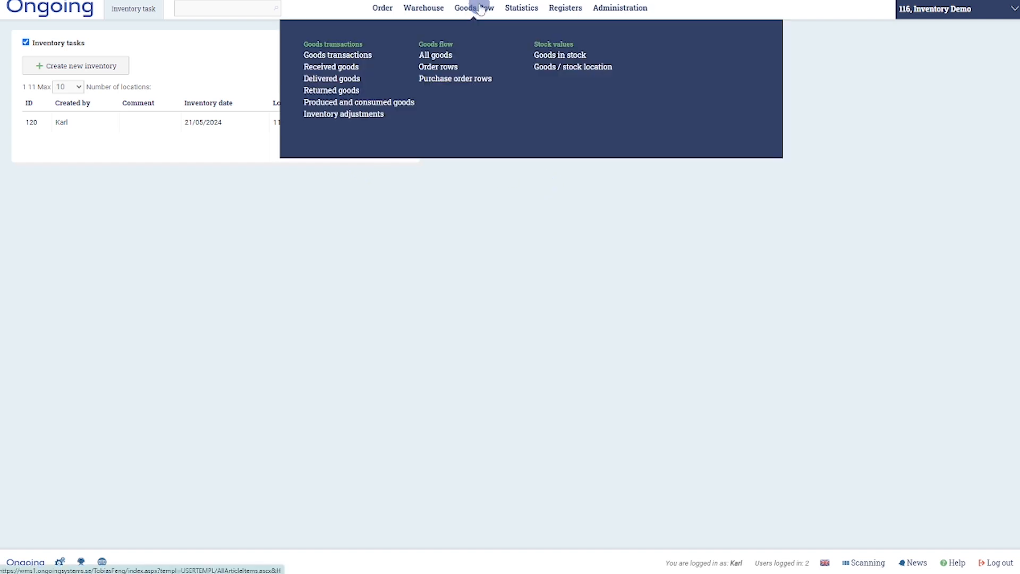
left_click(353, 115)
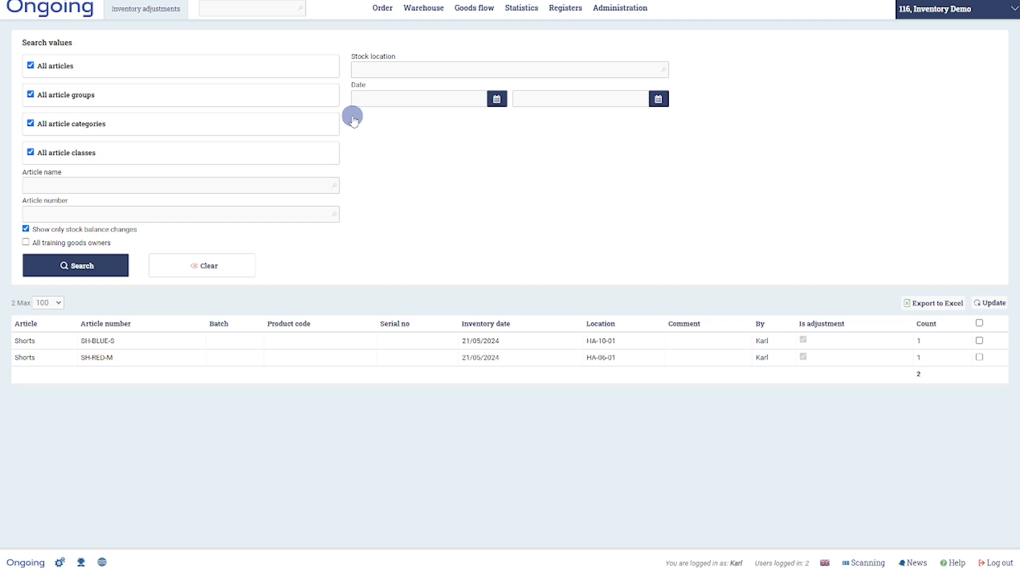